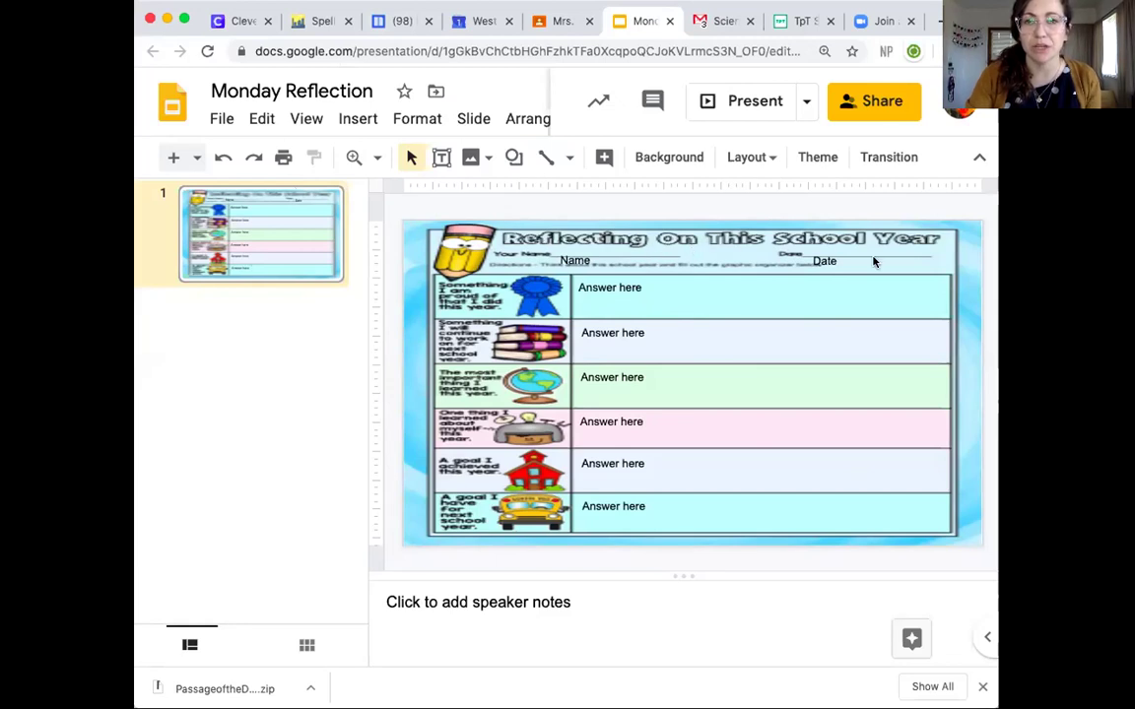
pyautogui.click(734, 102)
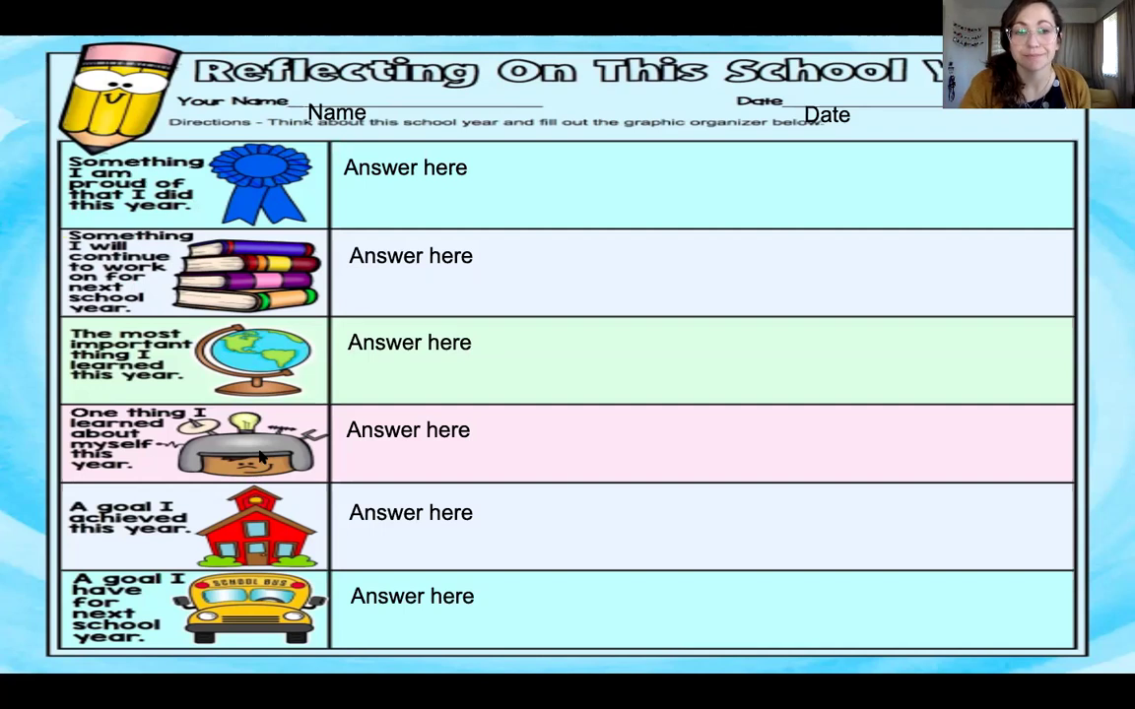
pyautogui.moveTo(166, 479)
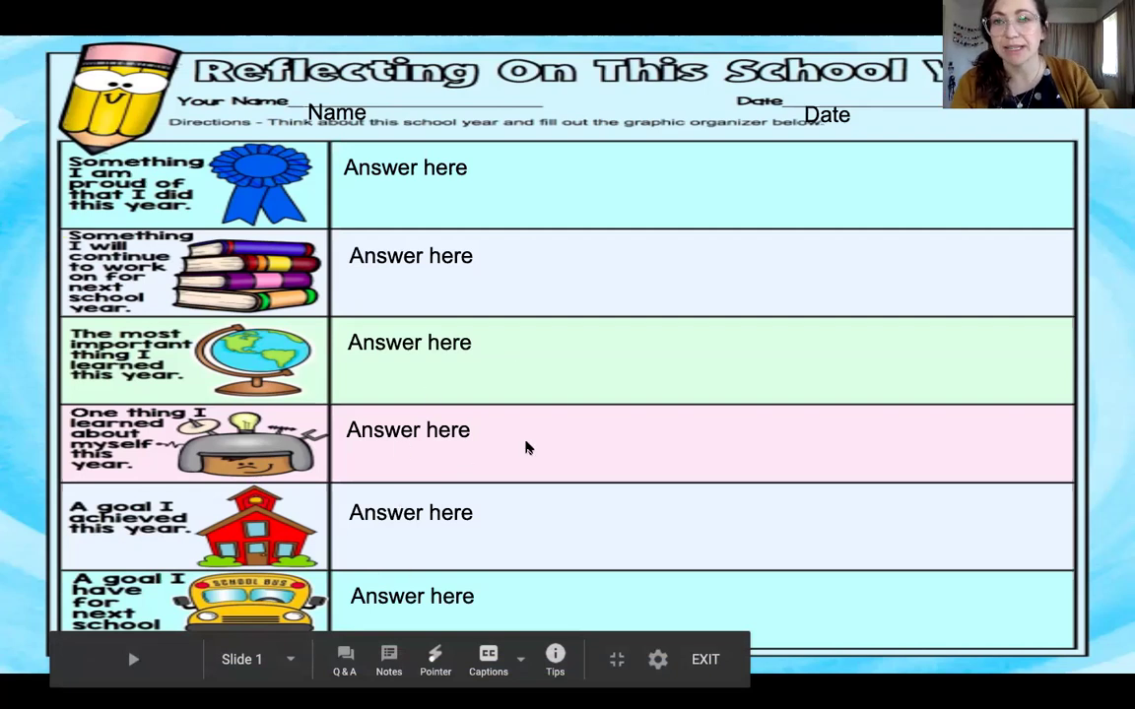
# - Leave the slideshow and delete the 'Answer here' placeholder in the first answer box
pyautogui.press('Escape')
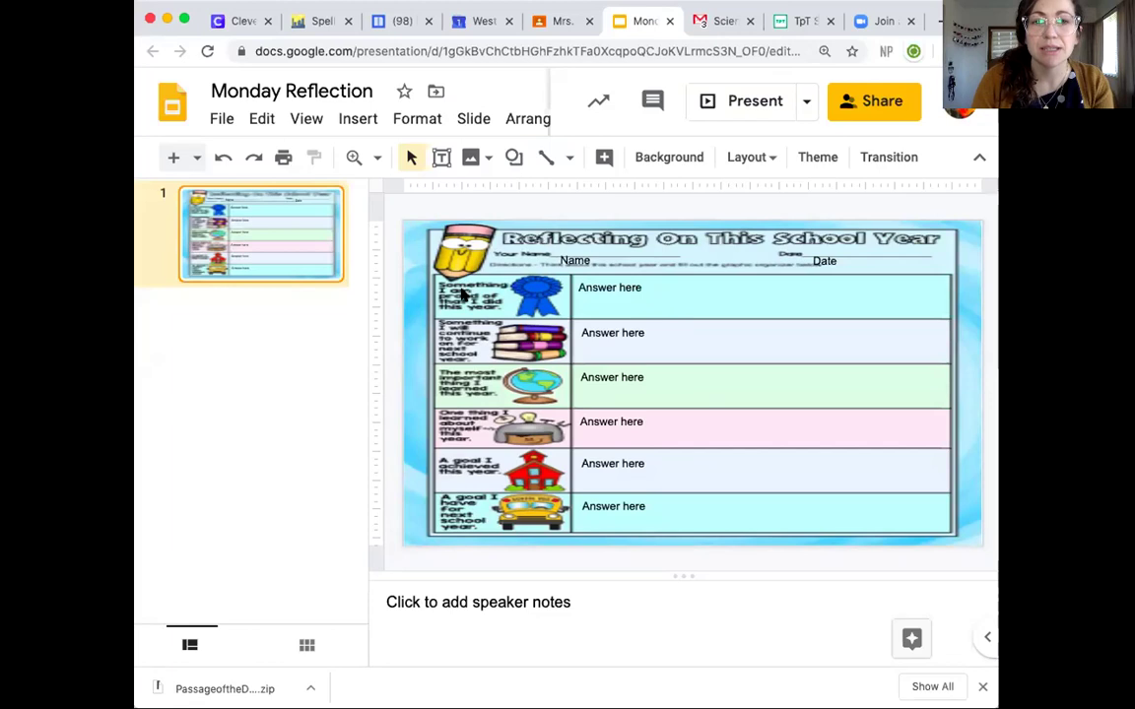
pyautogui.click(605, 297)
pyautogui.write('S')
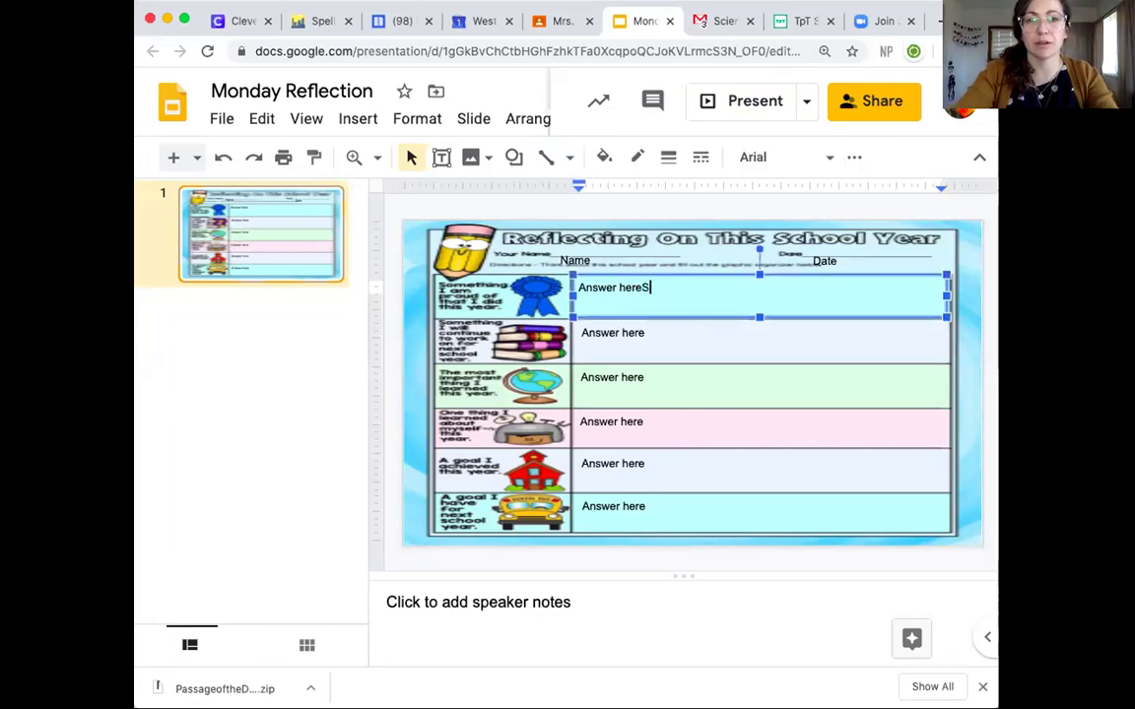
pyautogui.press('BackSpace')
pyautogui.moveTo(643, 285); pyautogui.dragTo(574, 287)
pyautogui.press('BackSpace')
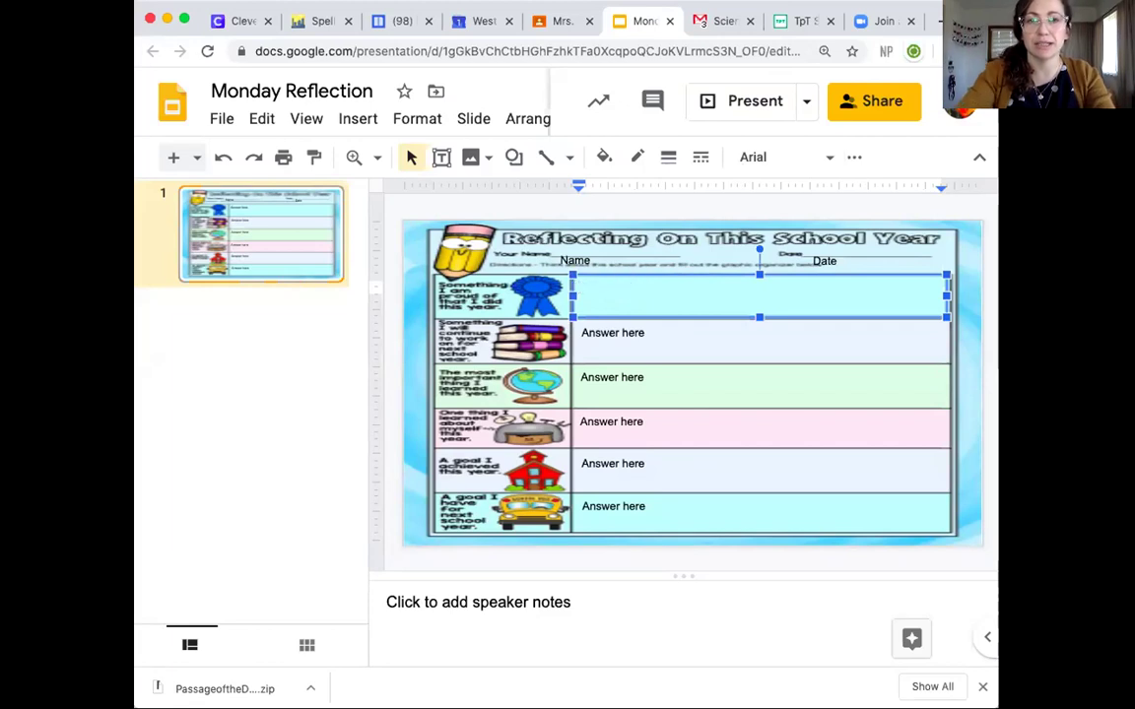
# - Type the reflection about the Region project made with mom, ending 'had a lot of fun together'
pyautogui.write('Something')
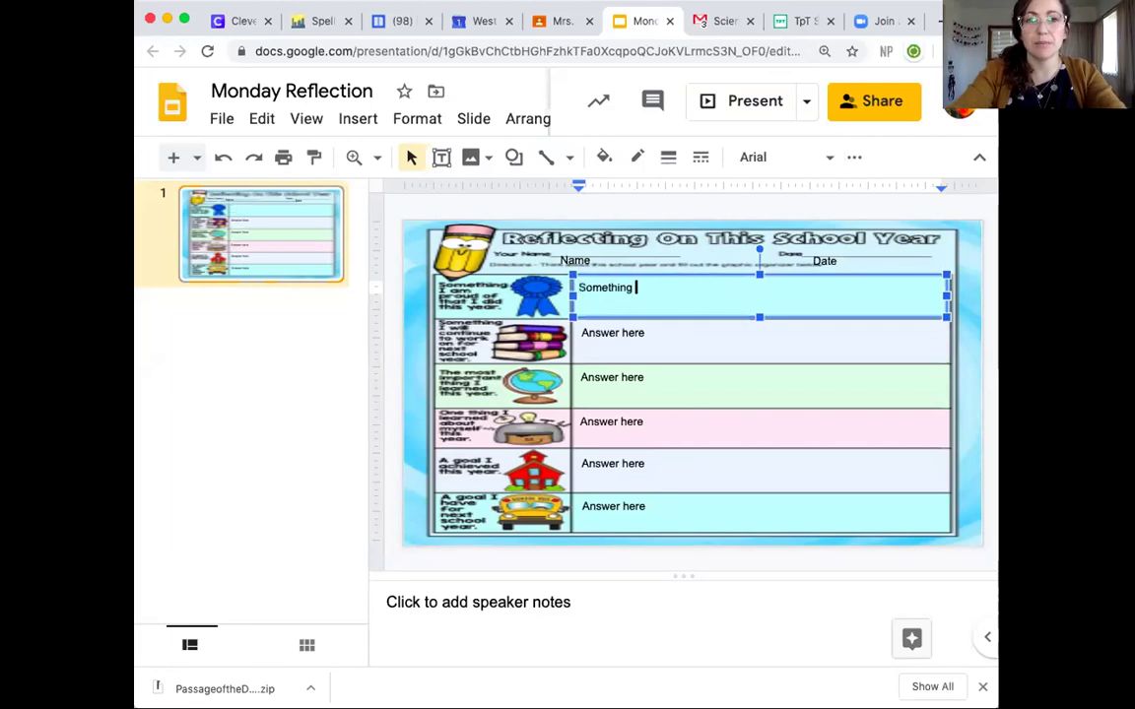
pyautogui.write(' that I am proud of th')
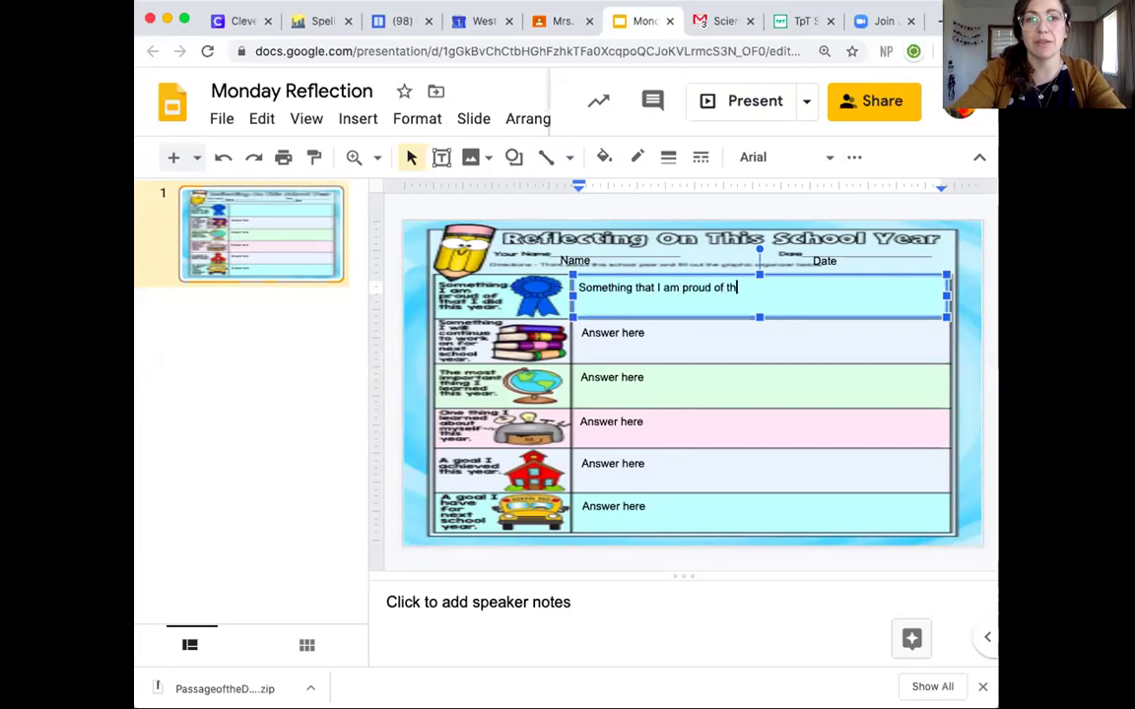
pyautogui.write('at I aco')
pyautogui.write('omplished this year')
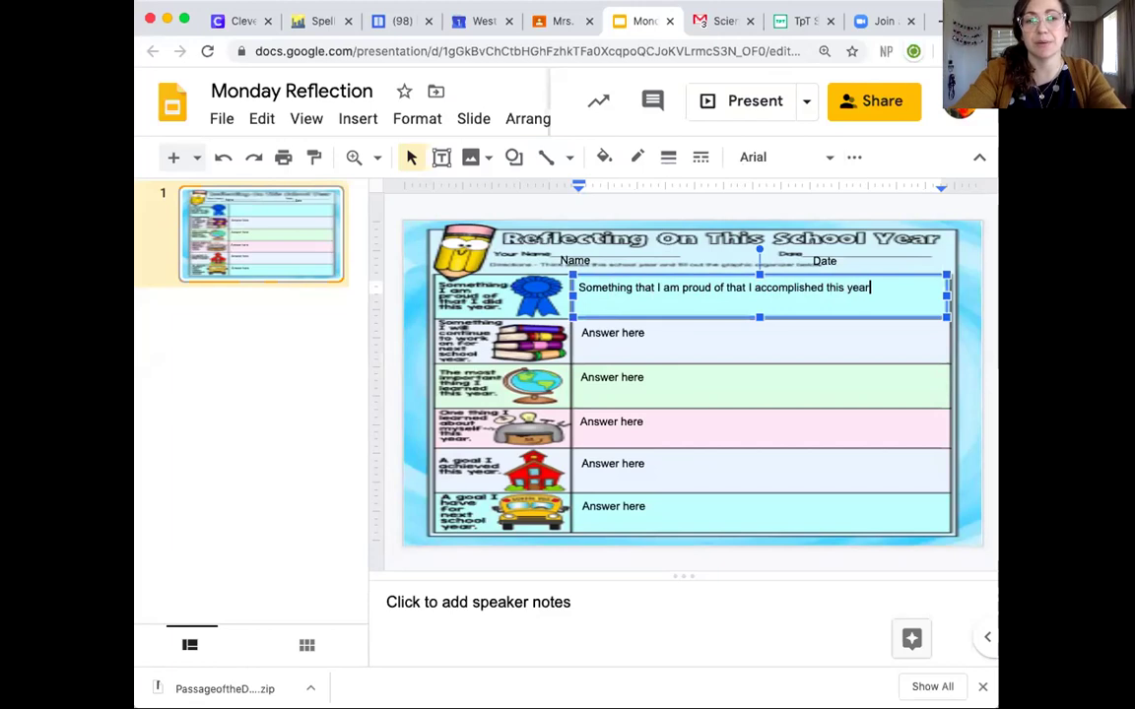
pyautogui.write(' was my R')
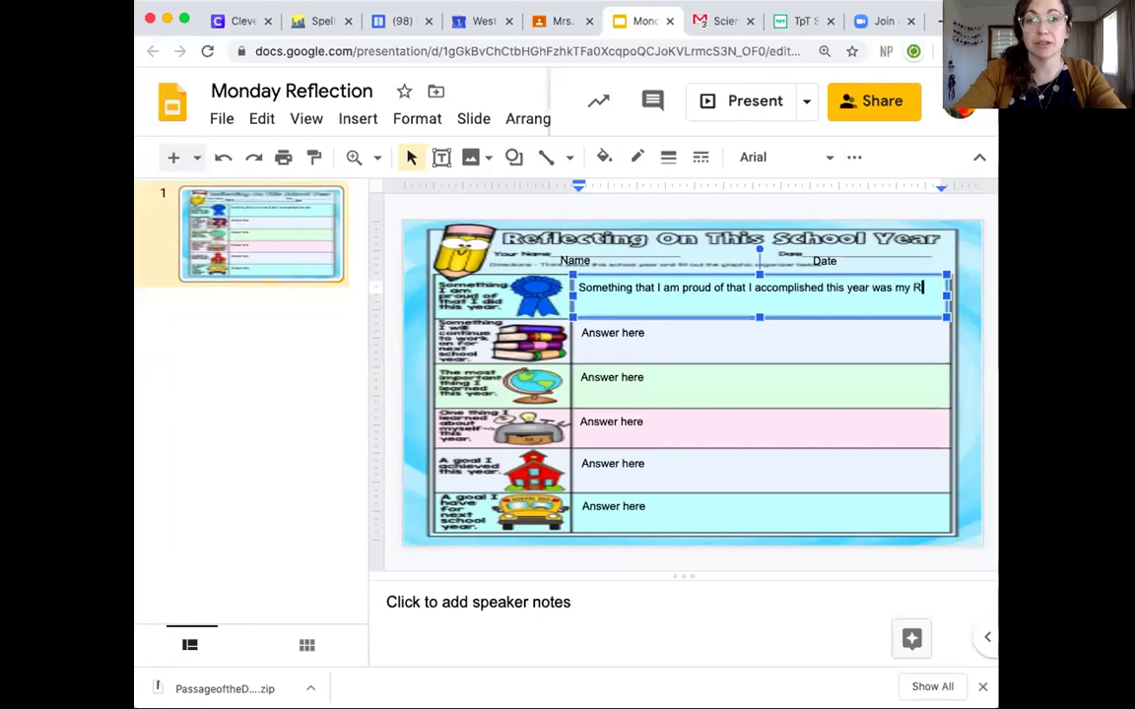
pyautogui.write('egion projec')
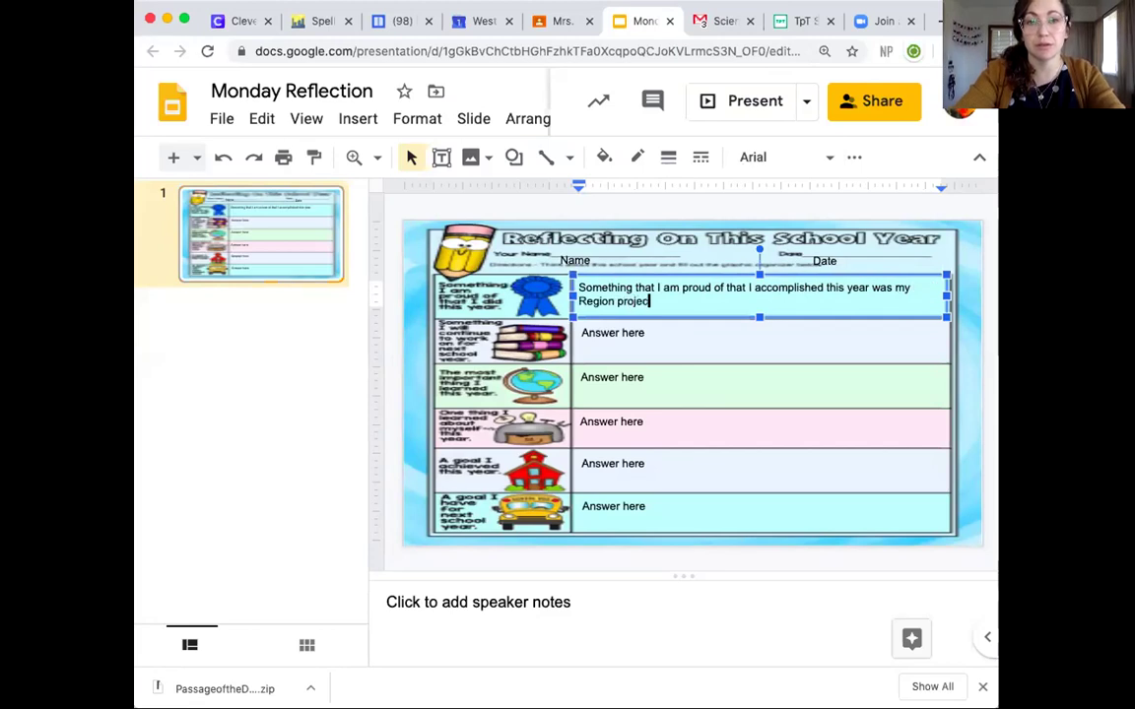
pyautogui.write('t. This is eomthing')
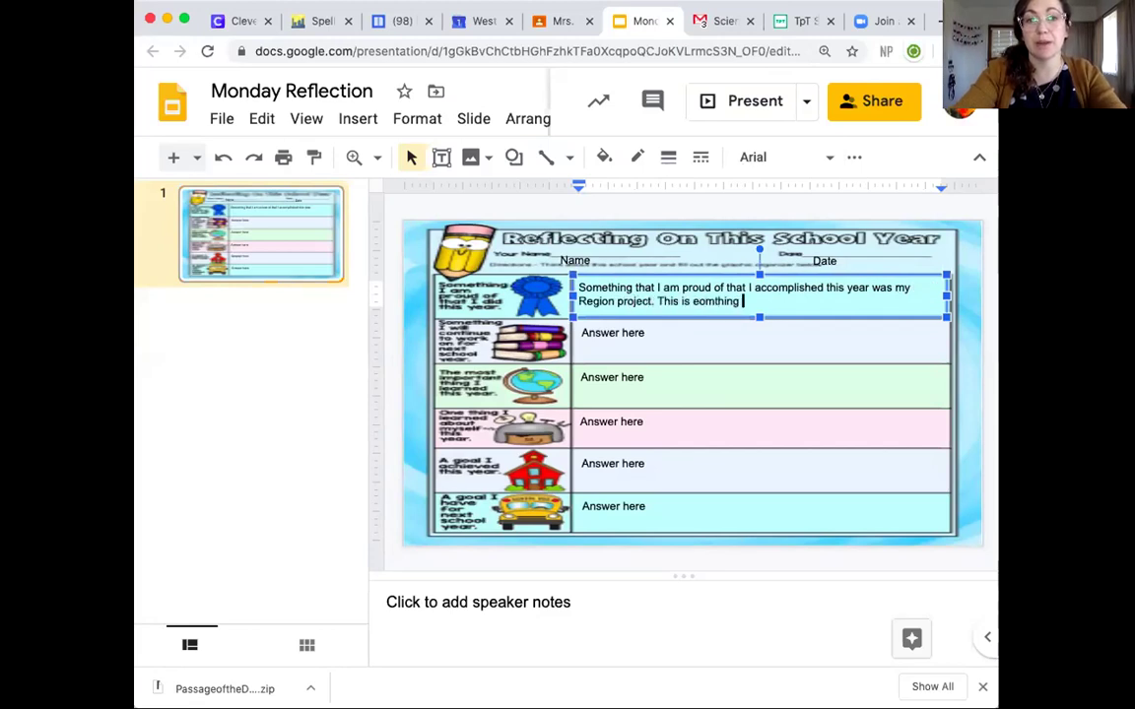
pyautogui.press('BackSpace')
pyautogui.press('BackSpace')
pyautogui.press('BackSpace')
pyautogui.press('BackSpace')
pyautogui.press('BackSpace')
pyautogui.press('BackSpace')
pyautogui.press('BackSpace')
pyautogui.press('BackSpace')
pyautogui.write('somet')
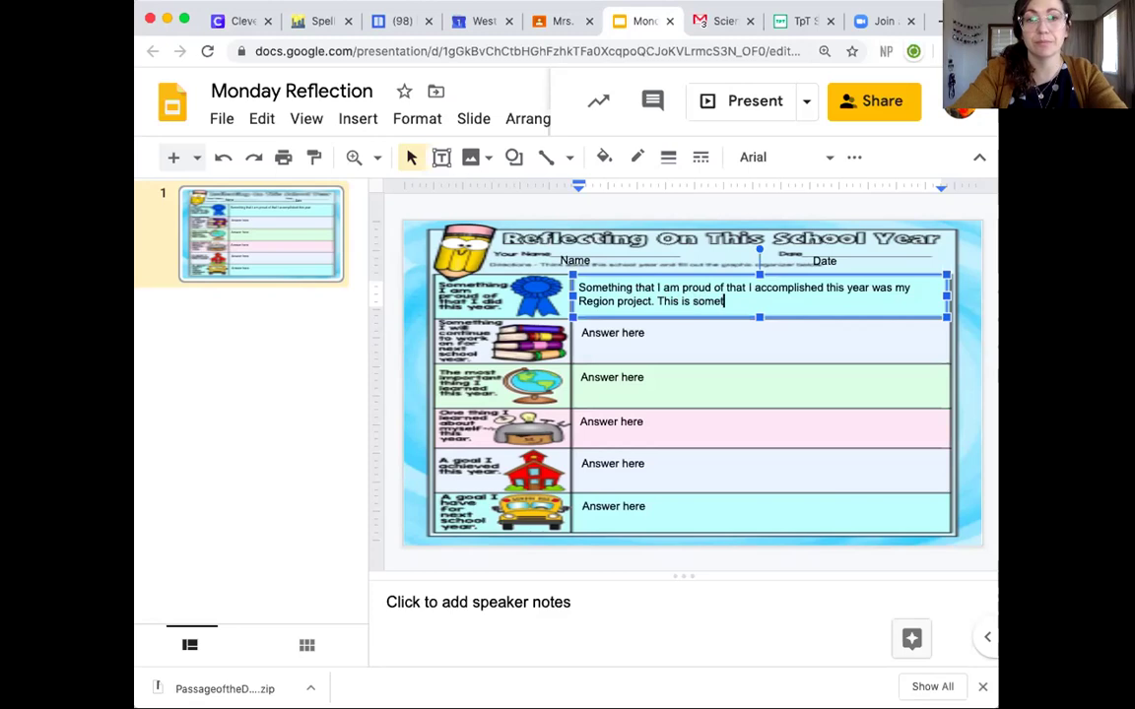
pyautogui.write('hing I made wi')
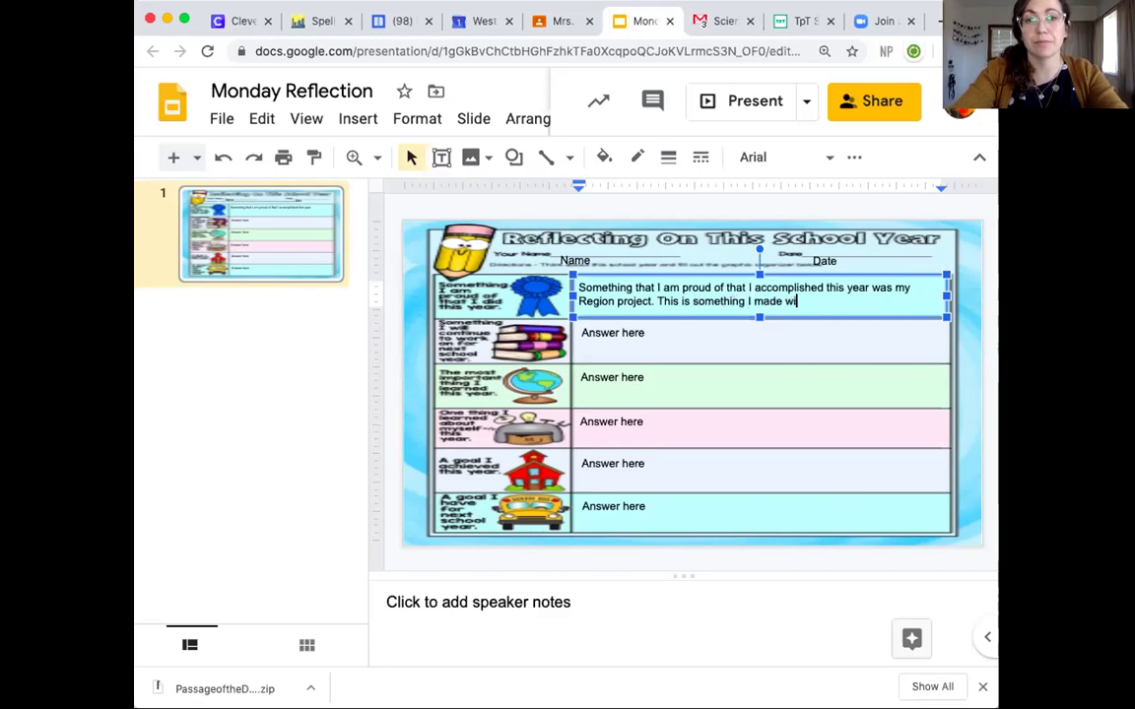
pyautogui.write('th mey mom ')
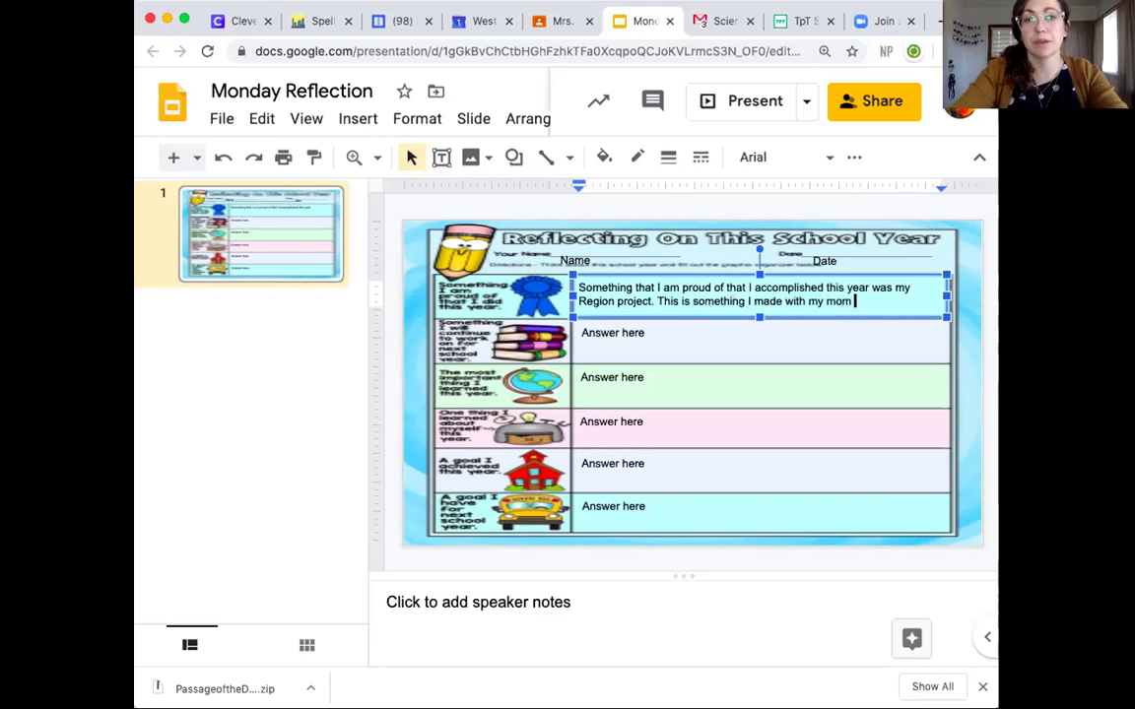
pyautogui.write('We spent a lot of time')
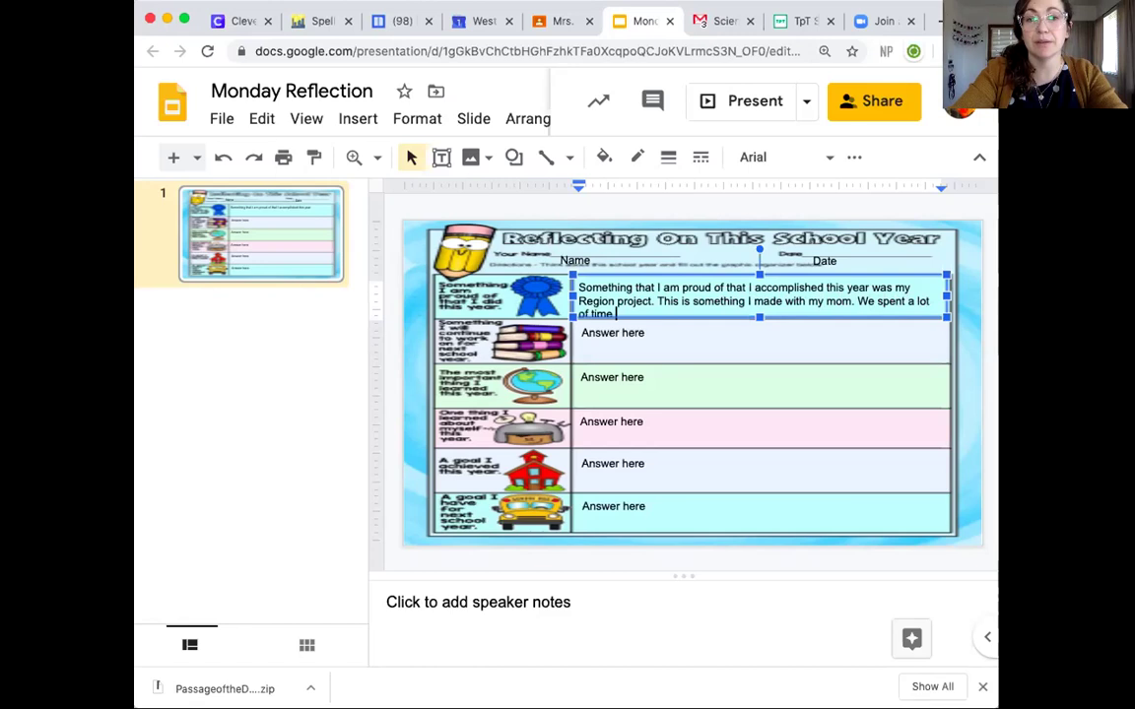
pyautogui.write('on it and we can')
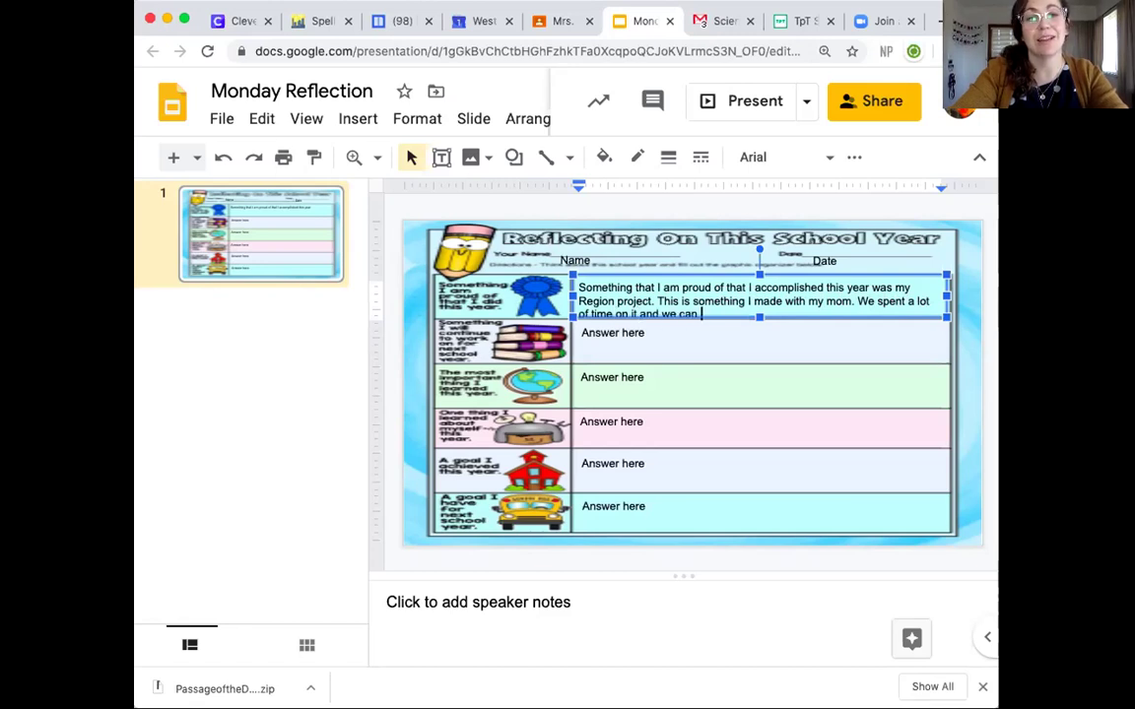
pyautogui.press('BackSpace')
pyautogui.press('BackSpace')
pyautogui.write('h')
pyautogui.press('BackSpace')
pyautogui.write('had a l')
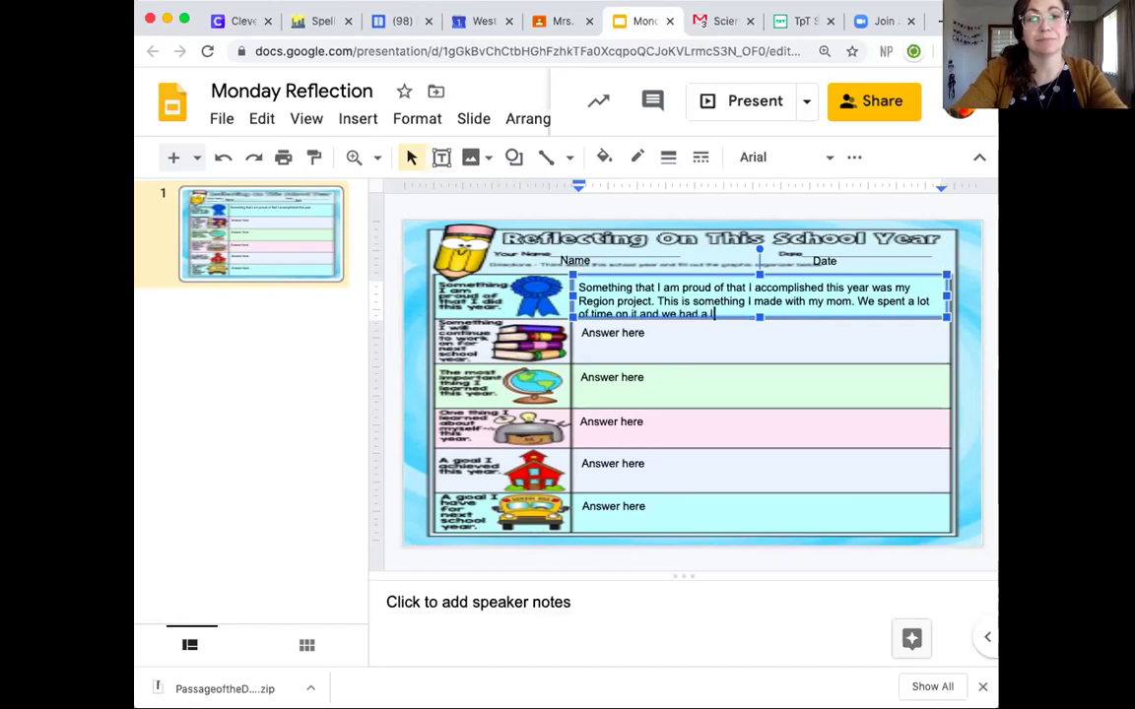
pyautogui.write('ot of fun together.')
# - Clear the 'Answer here' placeholder from the second answer box
pyautogui.click(611, 345)
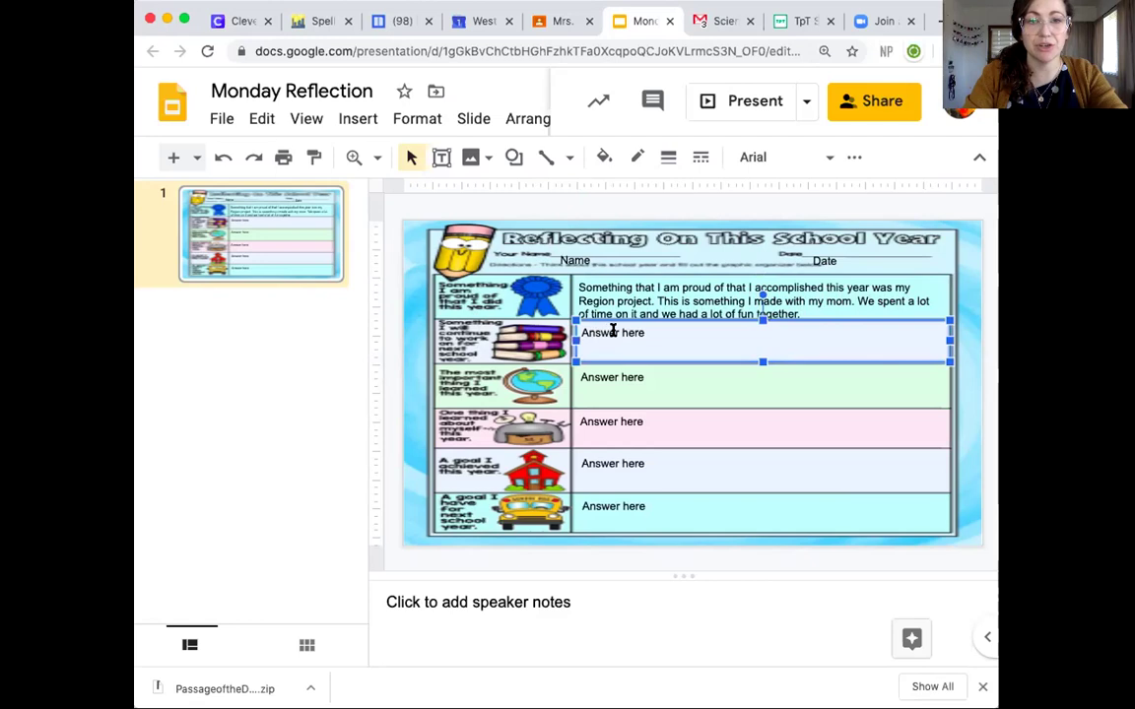
pyautogui.click(613, 332)
pyautogui.doubleClick(612, 332)
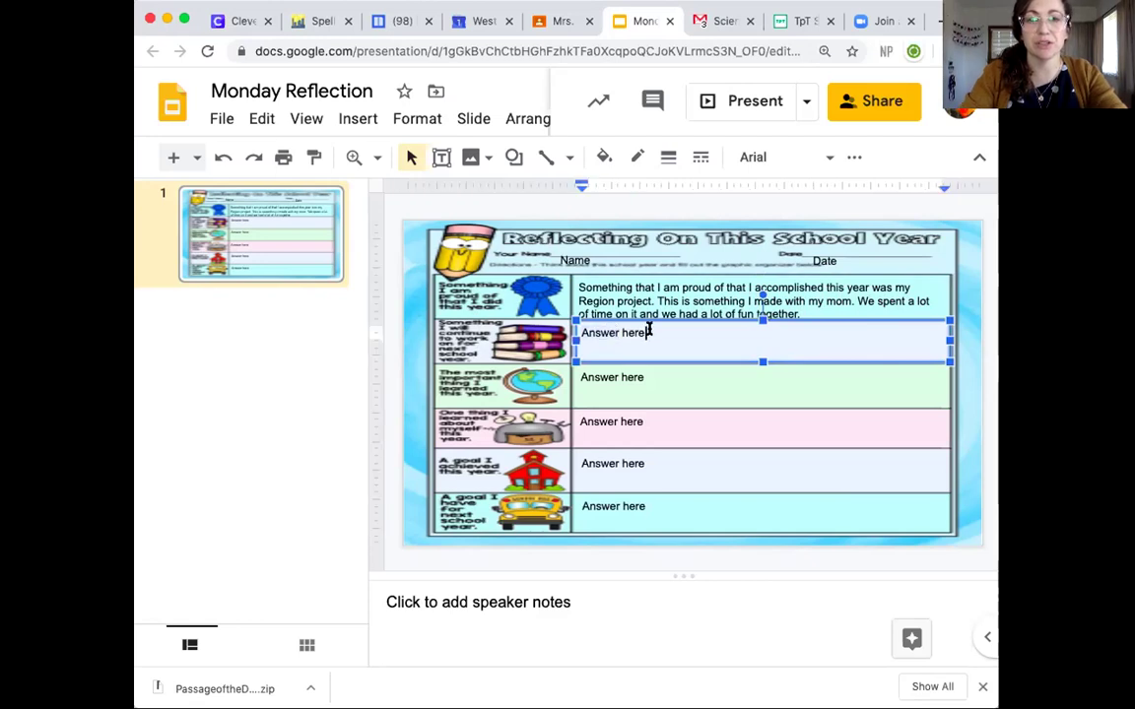
pyautogui.tripleClick(650, 332)
pyautogui.press('BackSpace')
# - Type the answer about continuing multiplication facts and working hard on quizzes next year
pyautogui.write('Somethign that')
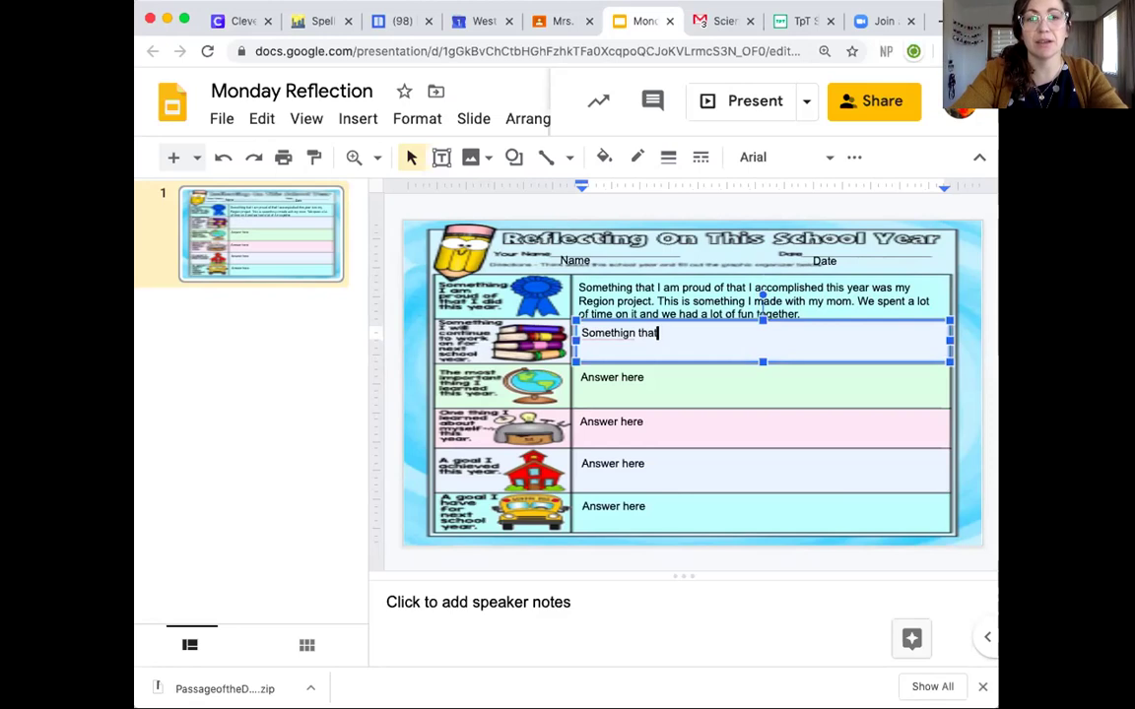
pyautogui.press('BackSpace')
pyautogui.press('BackSpace')
pyautogui.press('BackSpace')
pyautogui.press('BackSpace')
pyautogui.press('BackSpace')
pyautogui.press('BackSpace')
pyautogui.press('BackSpace')
pyautogui.write('ng that I want to continu')
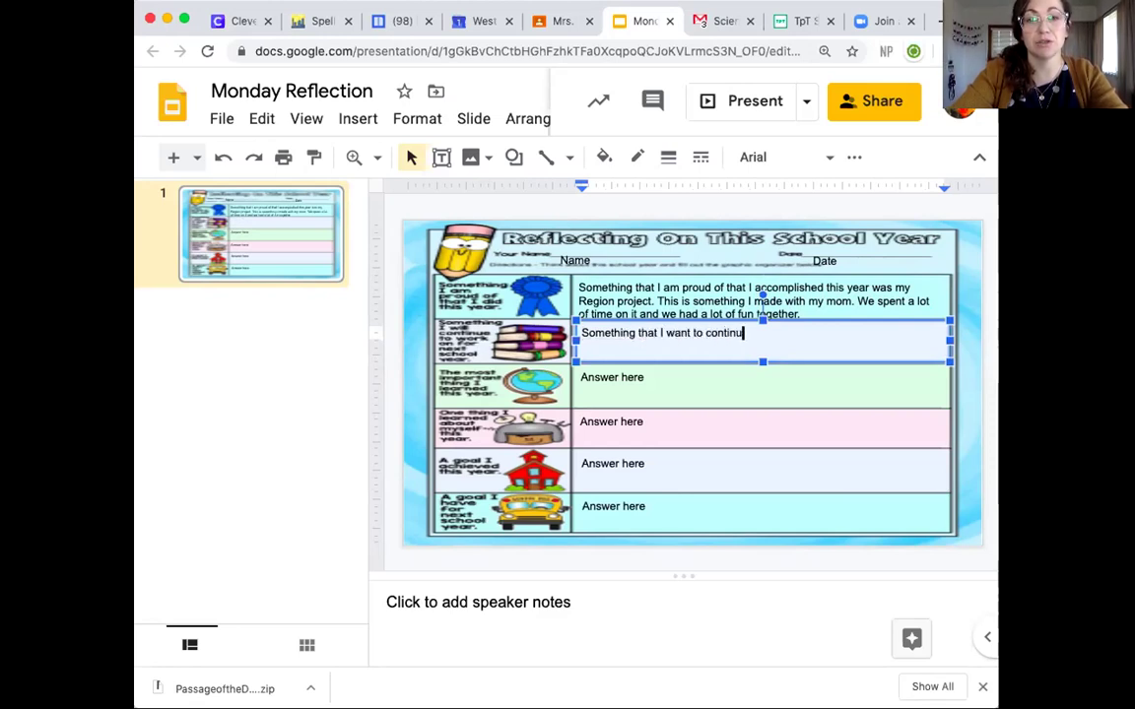
pyautogui.write('e to work on next year i')
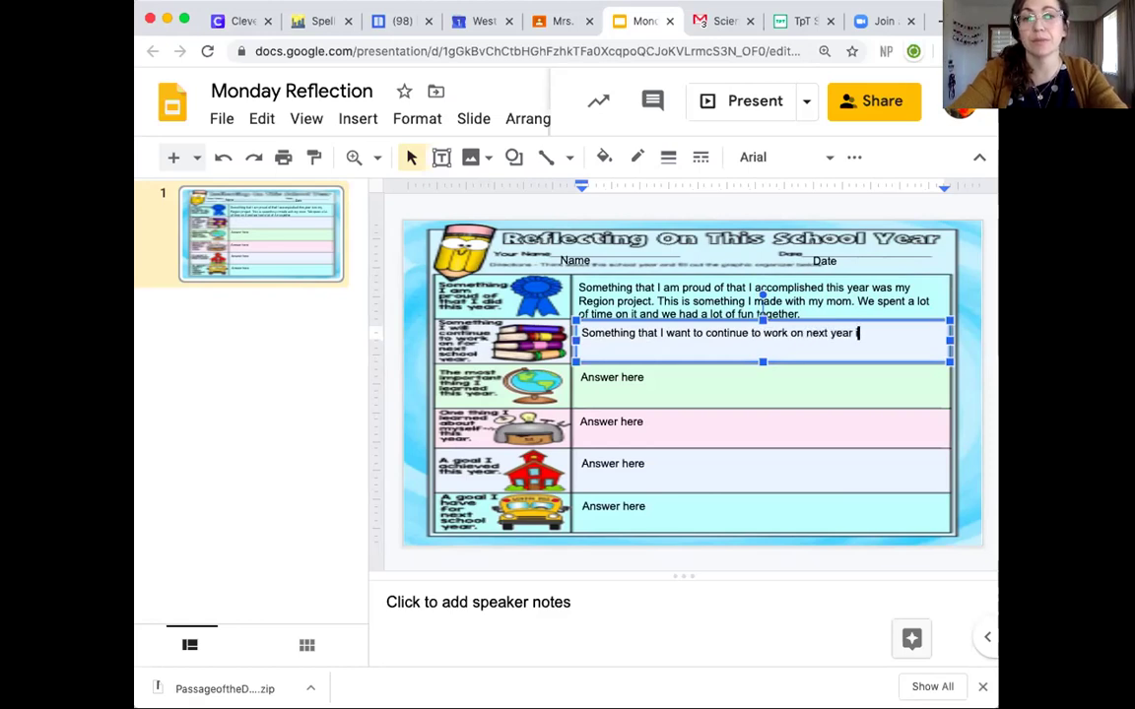
pyautogui.write('smy ')
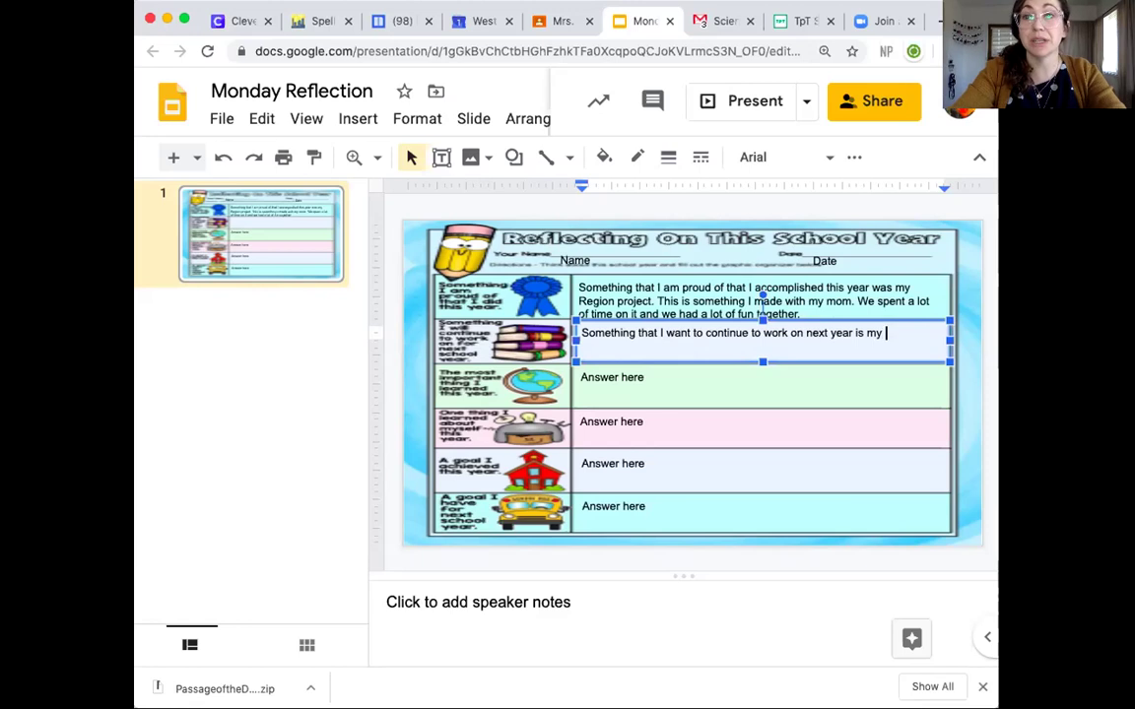
pyautogui.write('mult')
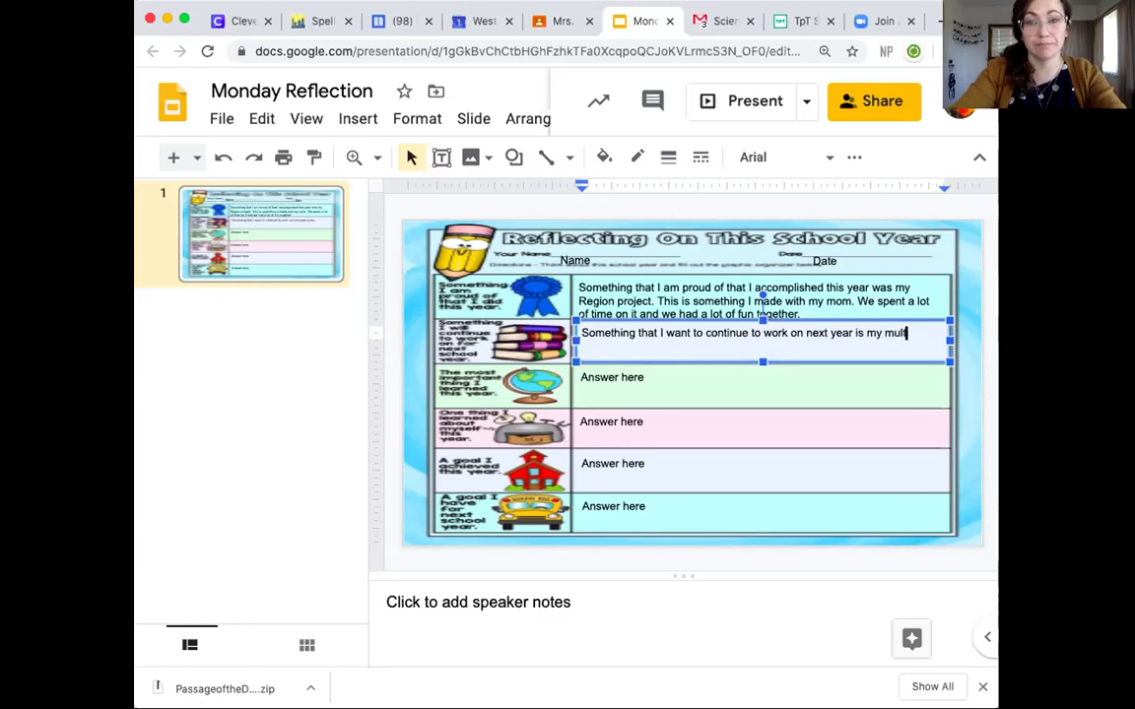
pyautogui.write('iplication f')
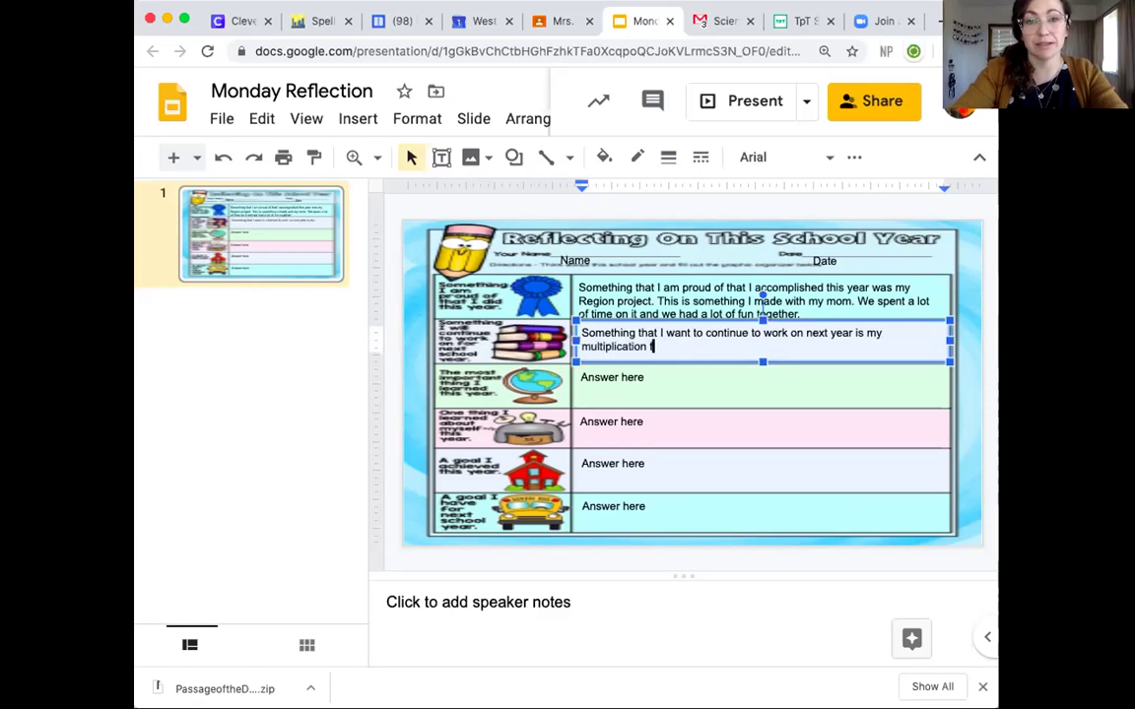
pyautogui.write('acts. I ro')
pyautogui.press('BackSpace')
pyautogui.press('BackSpace')
pyautogui.write('workd')
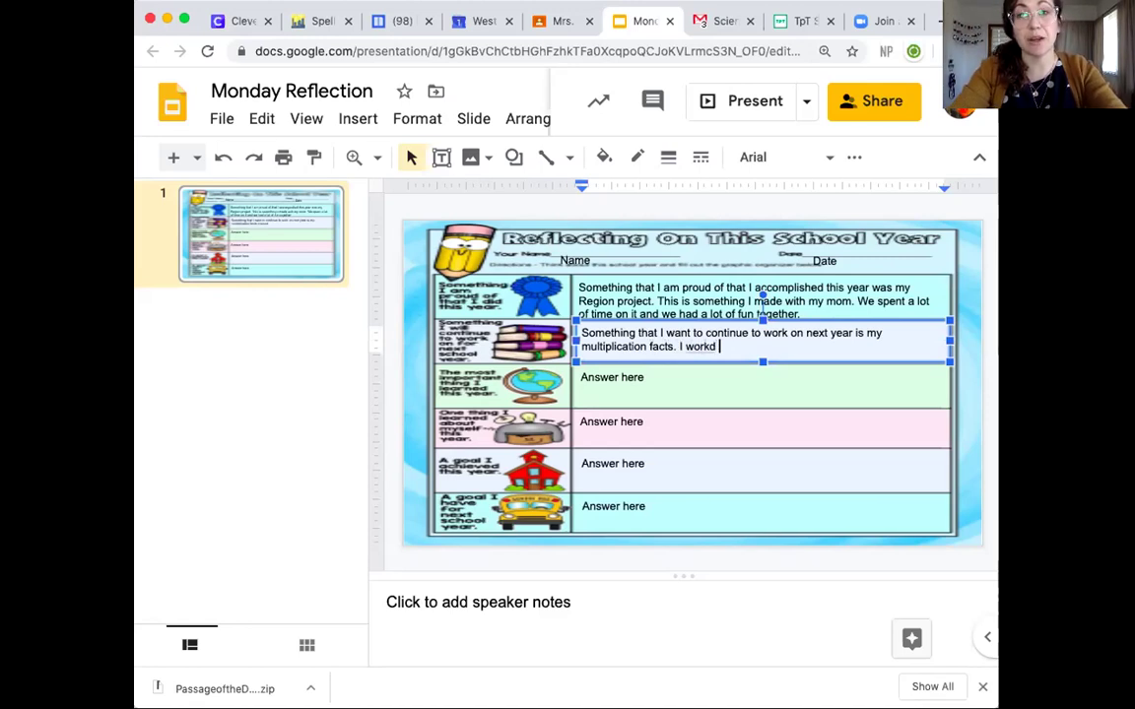
pyautogui.press('BackSpace')
pyautogui.press('BackSpace')
pyautogui.write('ed hard on our quizzes and I know I can do')
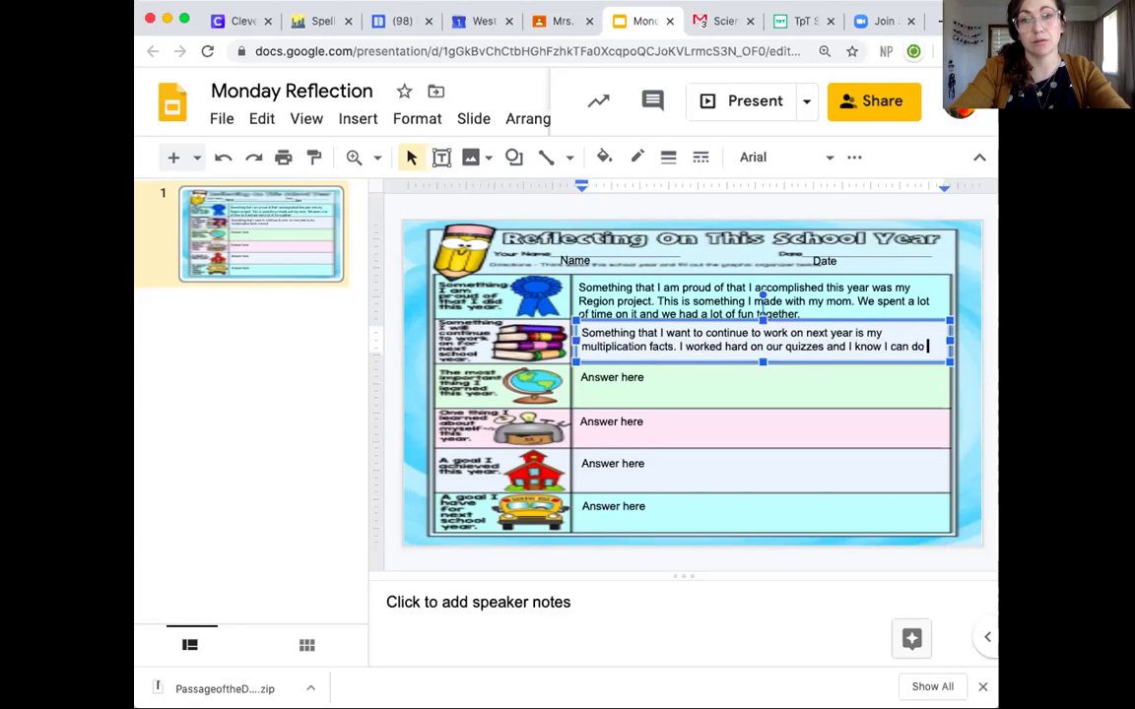
pyautogui.write(' better. next year.')
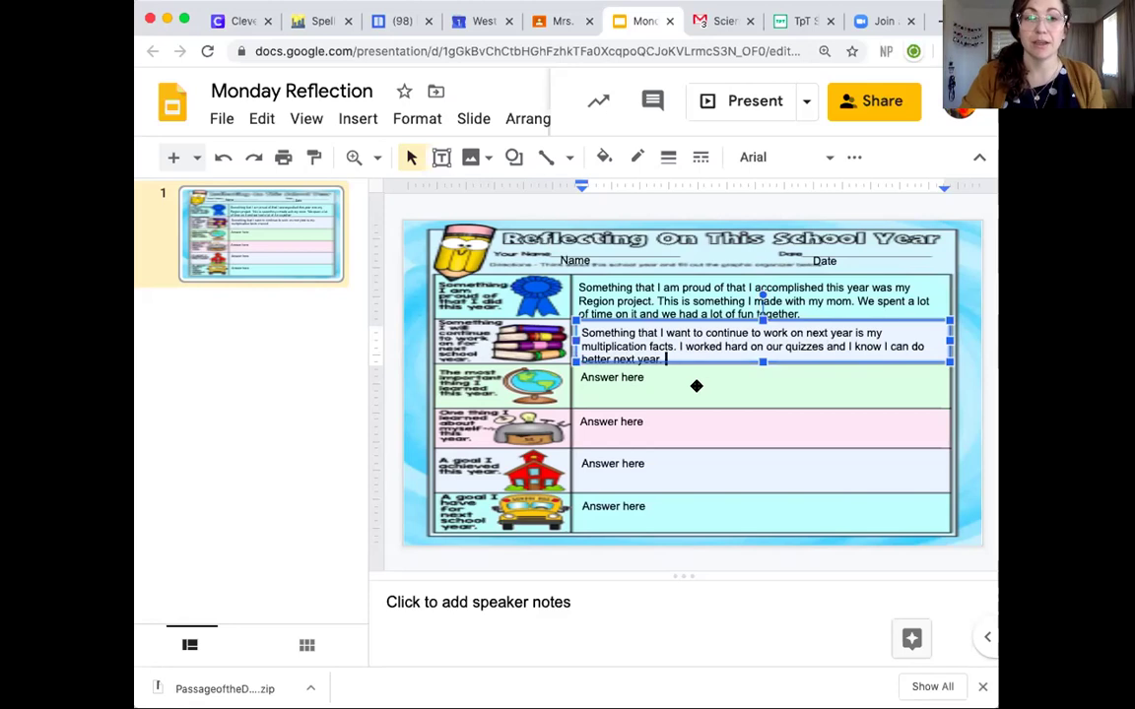
# - Delete the typed text from the second answer box, then from the first
pyautogui.click(692, 385)
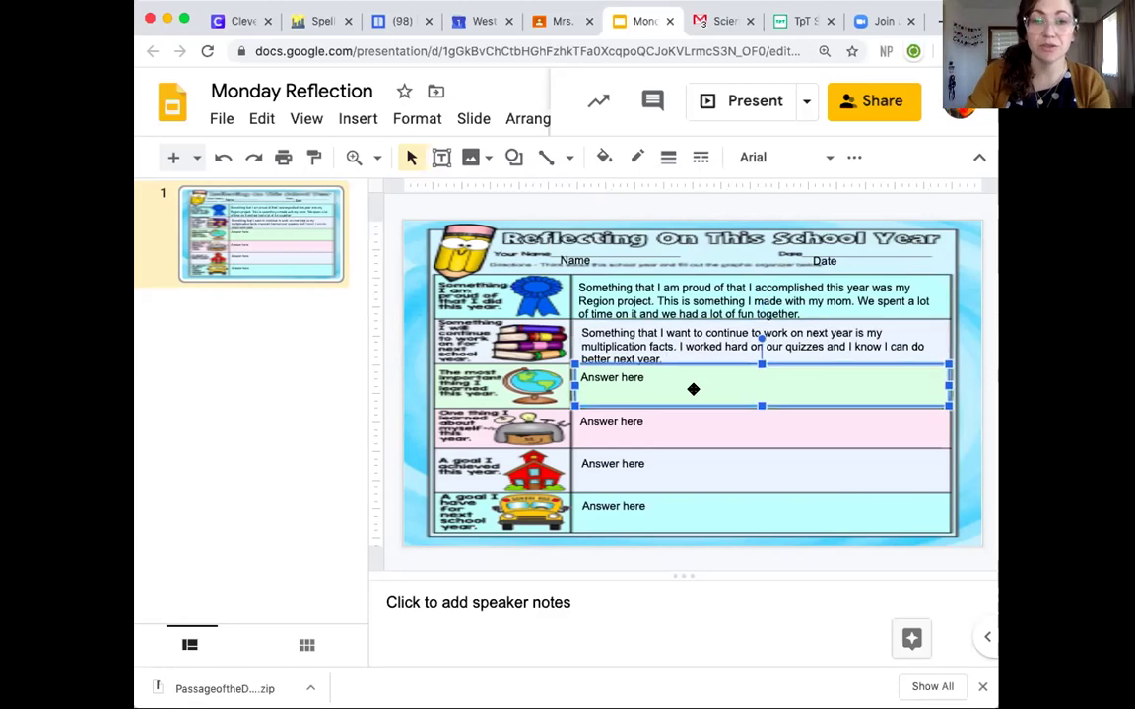
pyautogui.tripleClick(714, 338)
pyautogui.press('BackSpace')
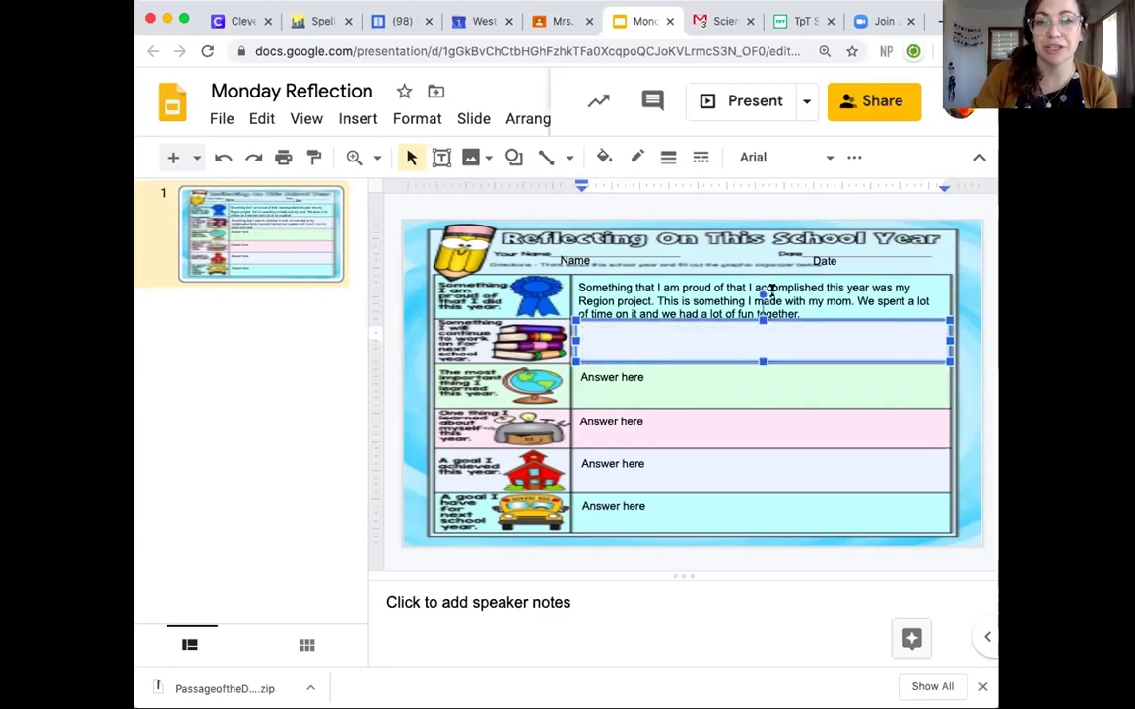
pyautogui.click(800, 311)
pyautogui.moveTo(801, 312); pyautogui.dragTo(571, 276)
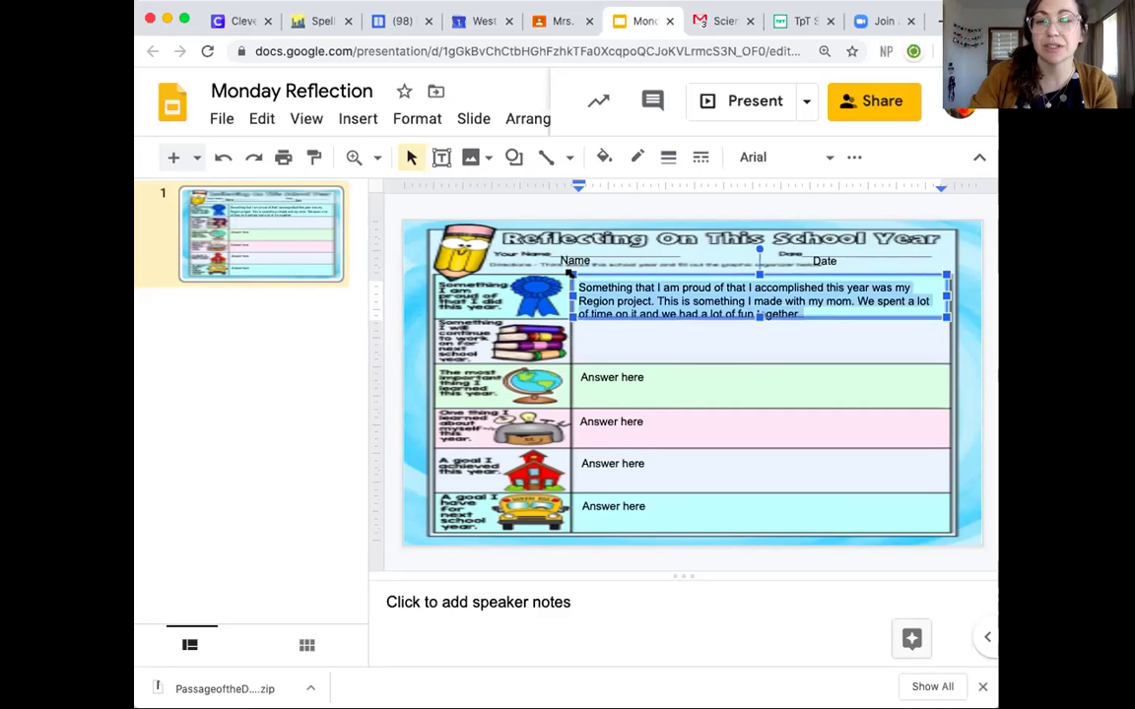
pyautogui.press('BackSpace')
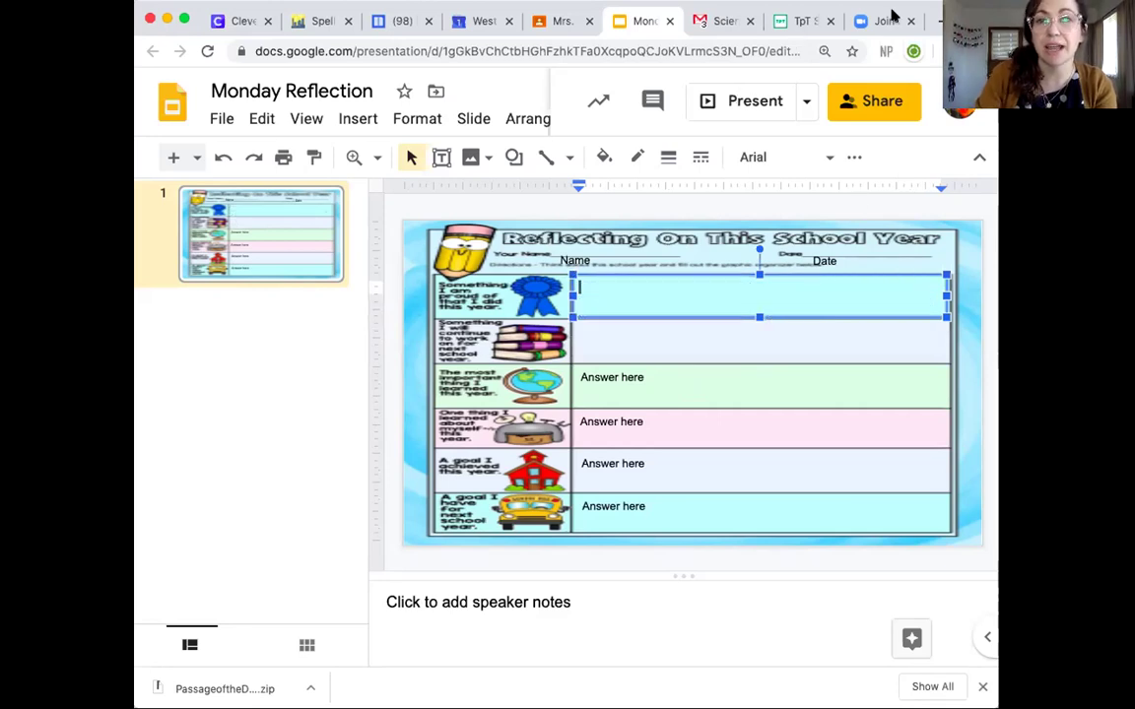